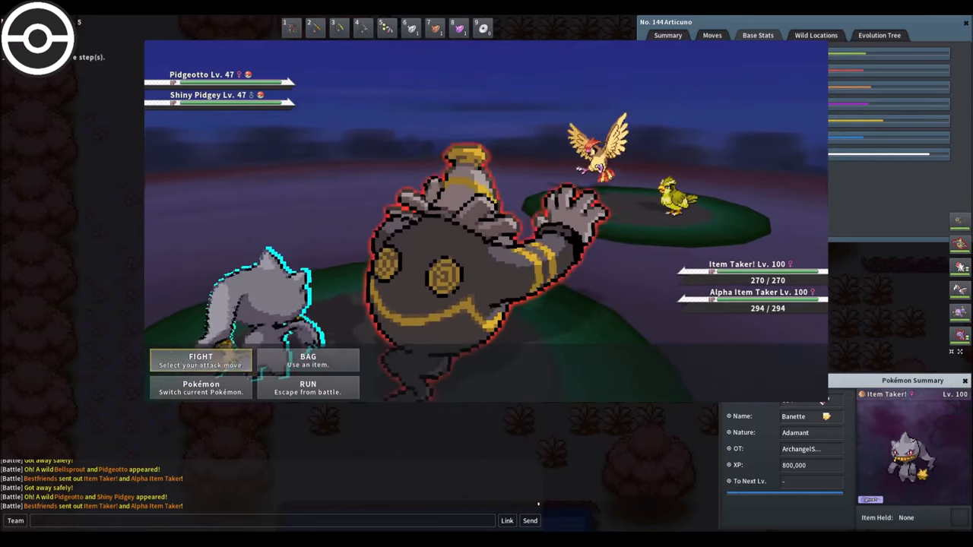
Step: Choose FIGHT for the first Pokémon once the wild Pidgeotto and Shiny Pidgey appear
key(Return)
Step: Use Thief aimed at the wild Pidgeotto to knock it out
key(Return)
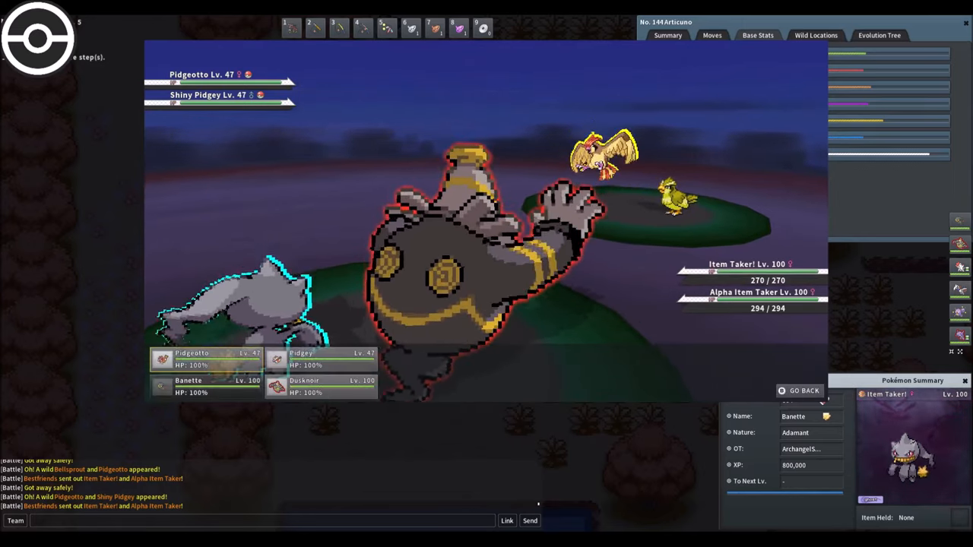
key(Return)
key(Return)
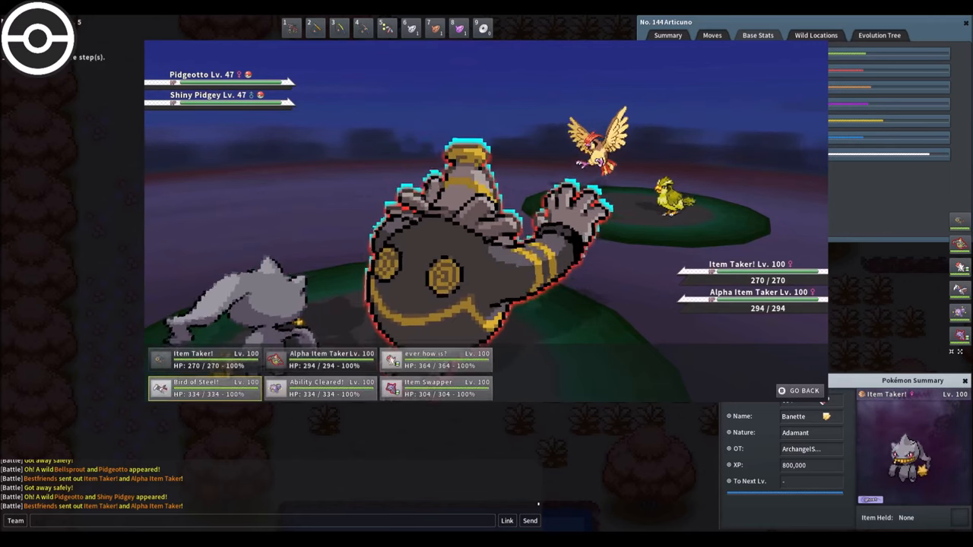
key(Return)
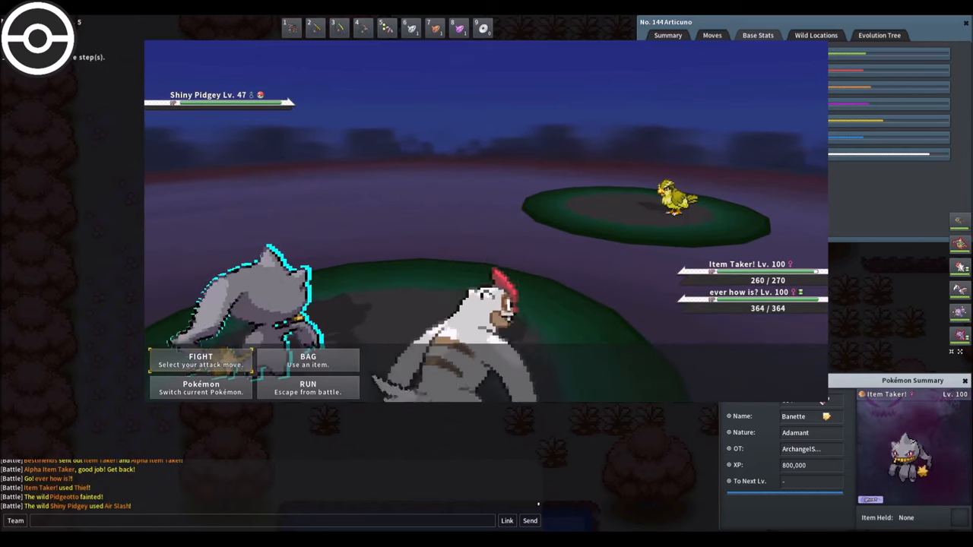
Step: Close the Banette summary, back out of Articuno's entry to the Pokédex list and move the window down
key(Escape)
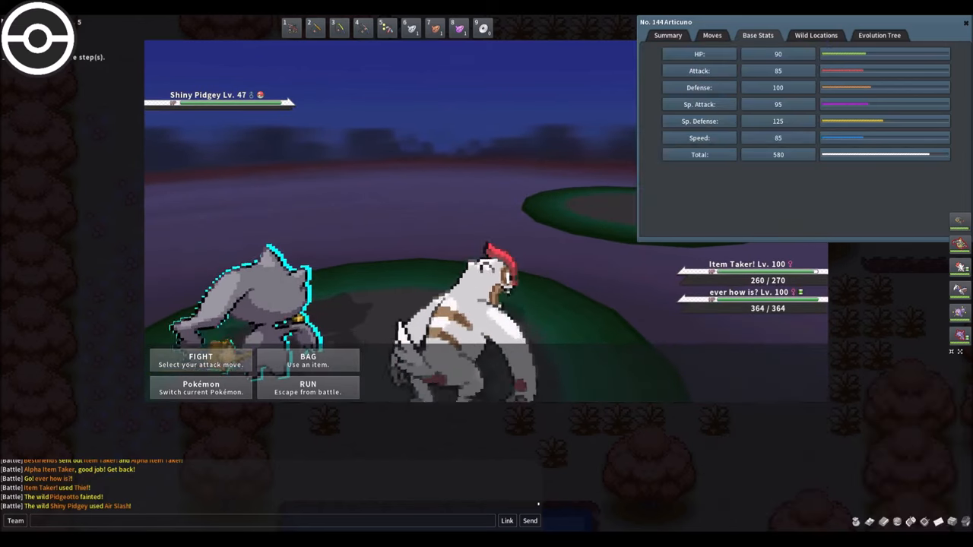
key(Escape)
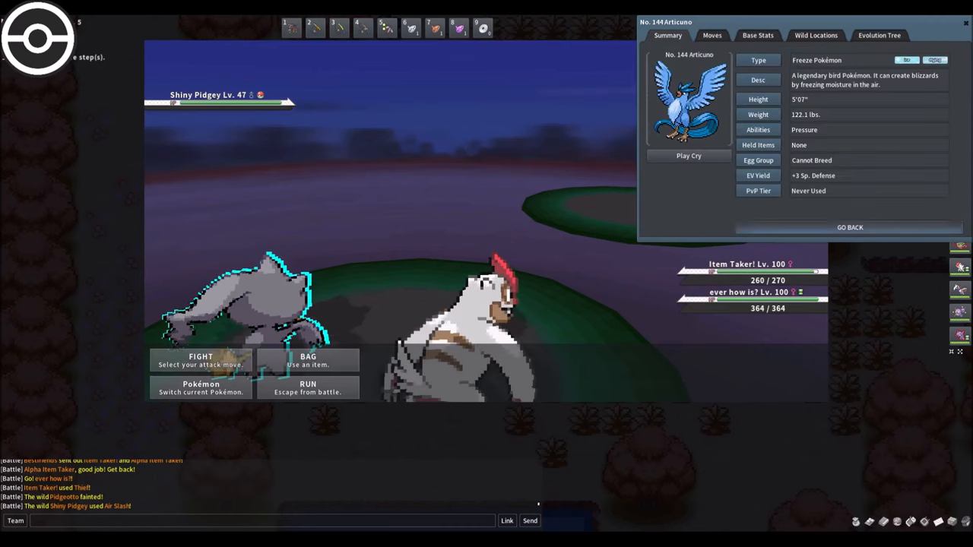
key(Escape)
drag(722, 21, 645, 281)
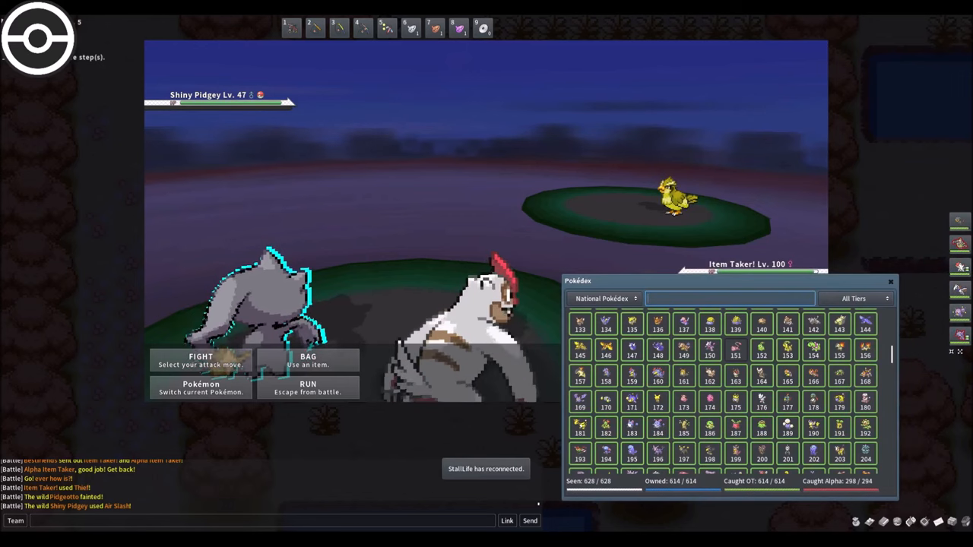
text(a)
Step: Search 'pidg', view No. 016 Pidgey's learnable moves, then close the entry
key(BackSpace)
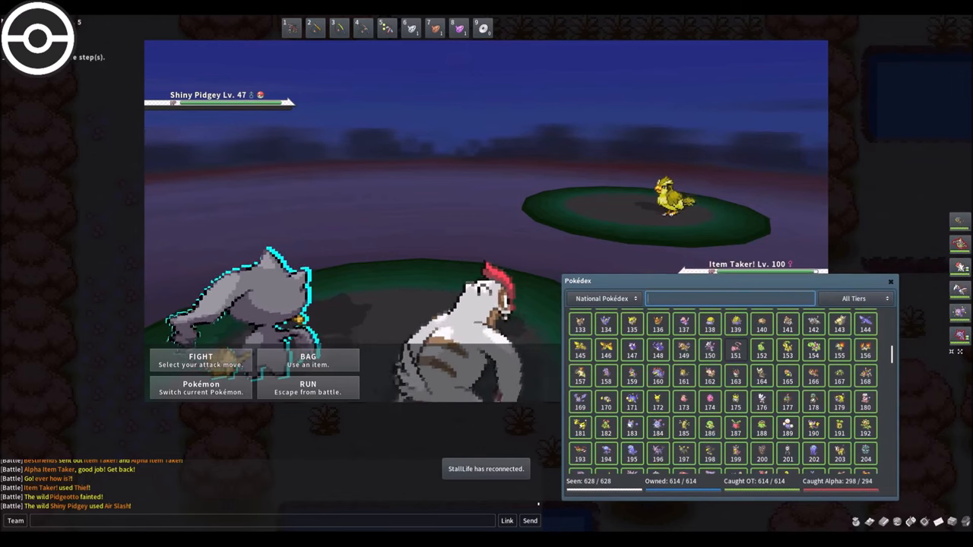
text(pidg)
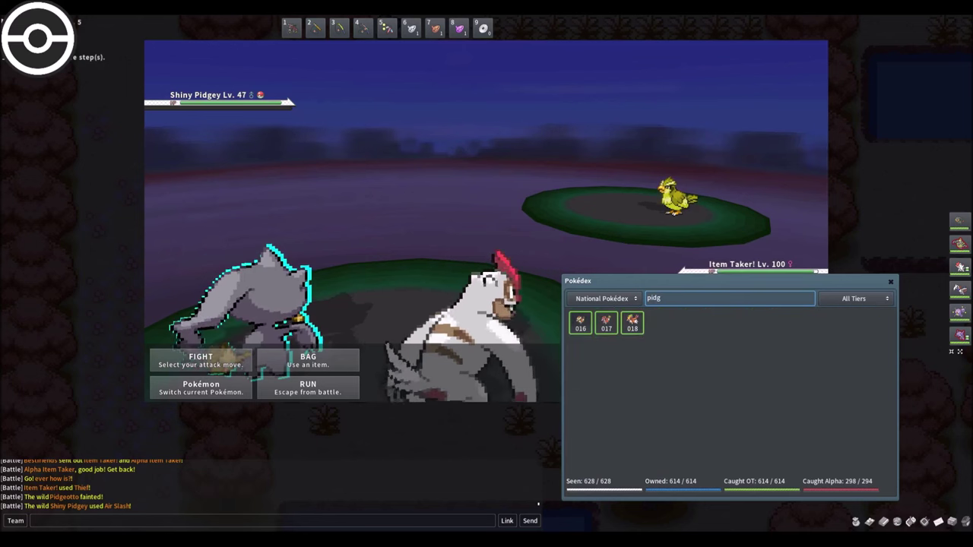
key(Return)
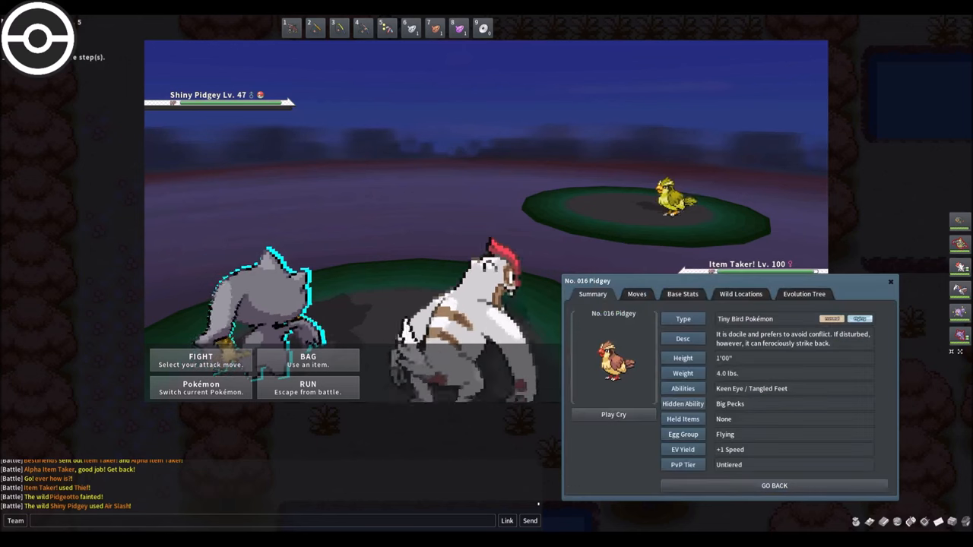
click(637, 294)
scroll(729, 403, down, 3)
scroll(729, 402, down, 3)
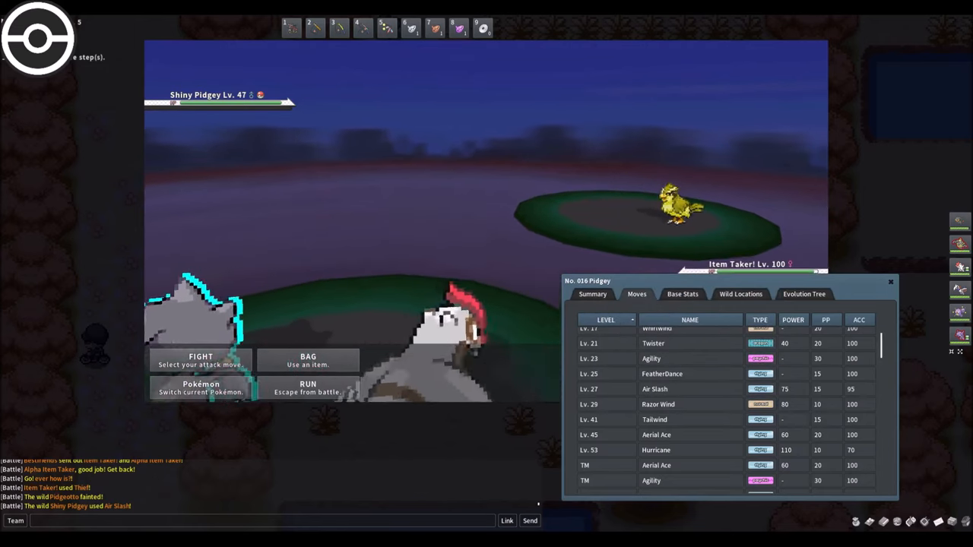
click(890, 281)
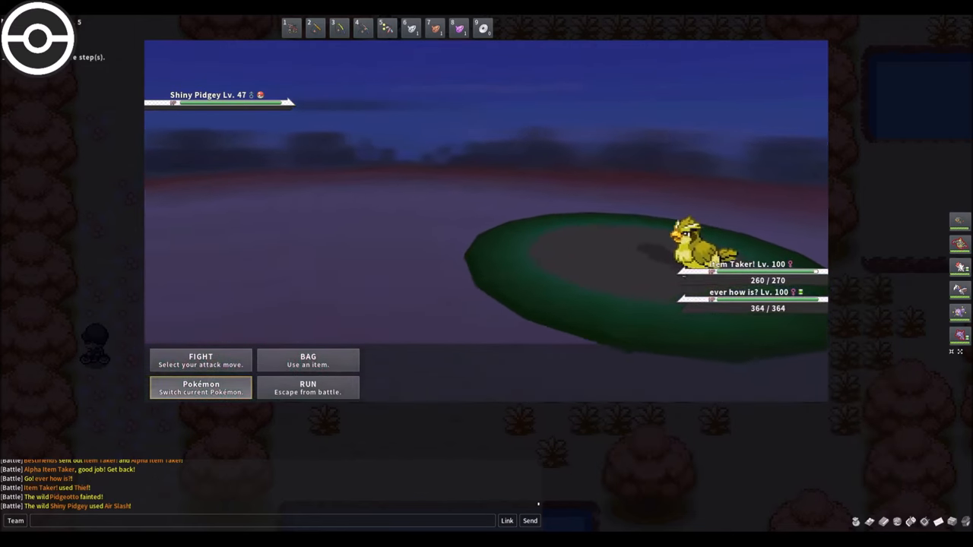
Step: Switch Item Taker out for Item Swapper from the party list
click(200, 387)
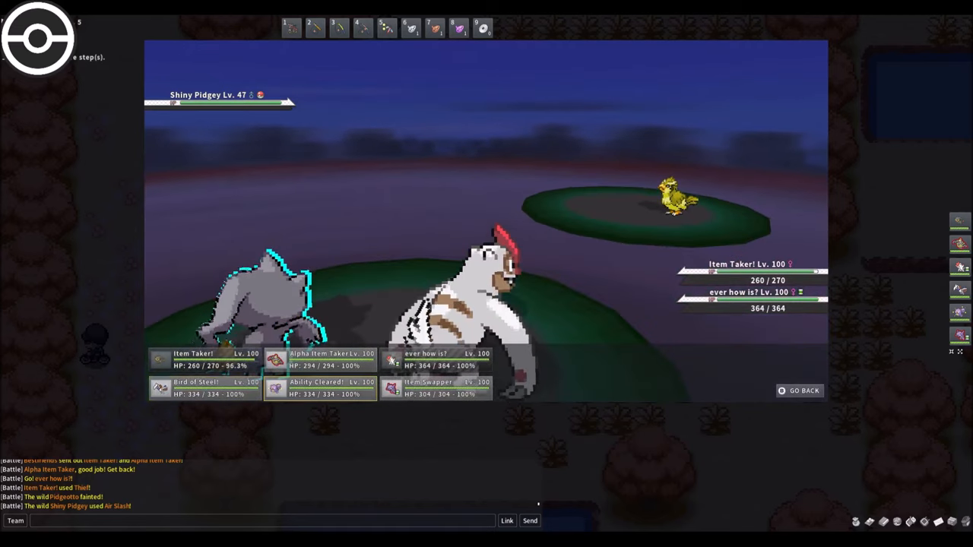
click(327, 387)
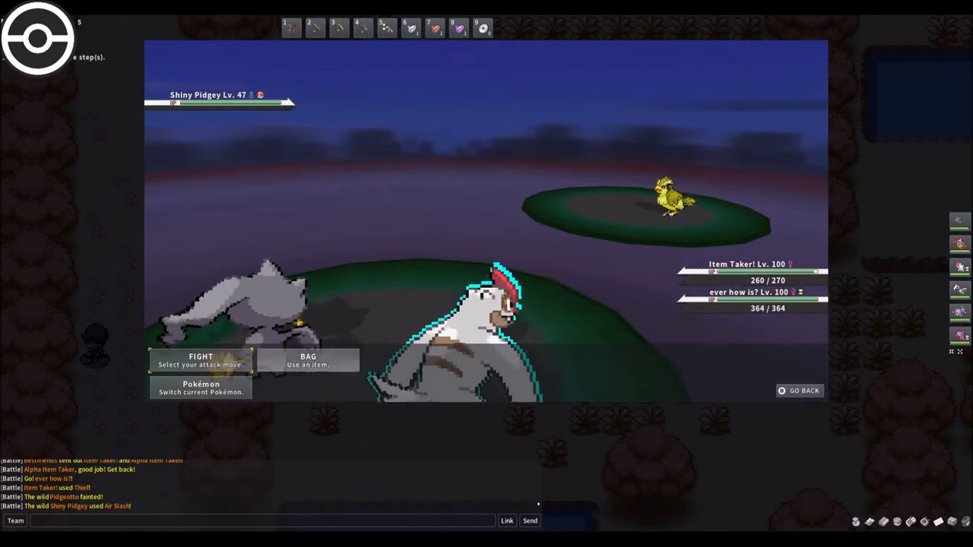
Step: Have Vigoroth use Yawn on the Shiny Pidgey to make it drowsy
click(175, 355)
click(175, 357)
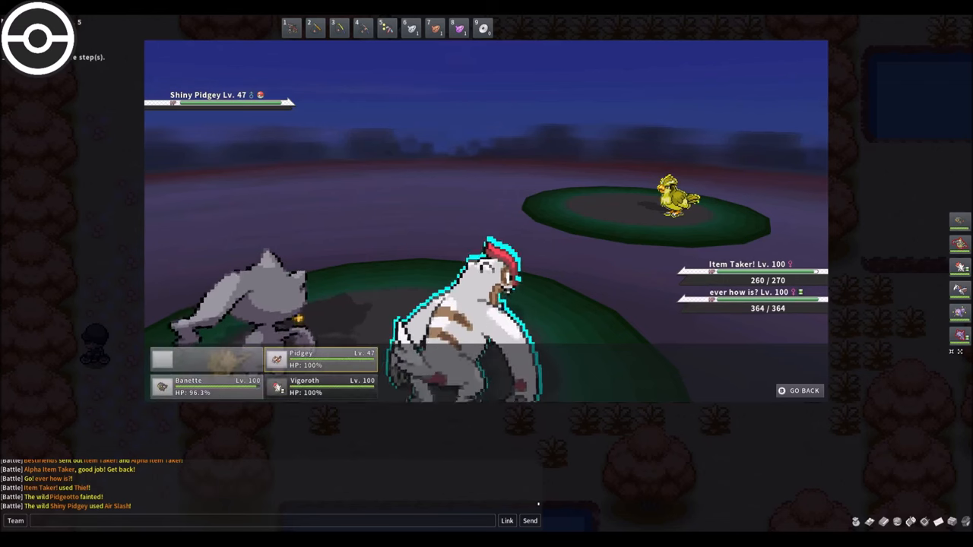
click(319, 359)
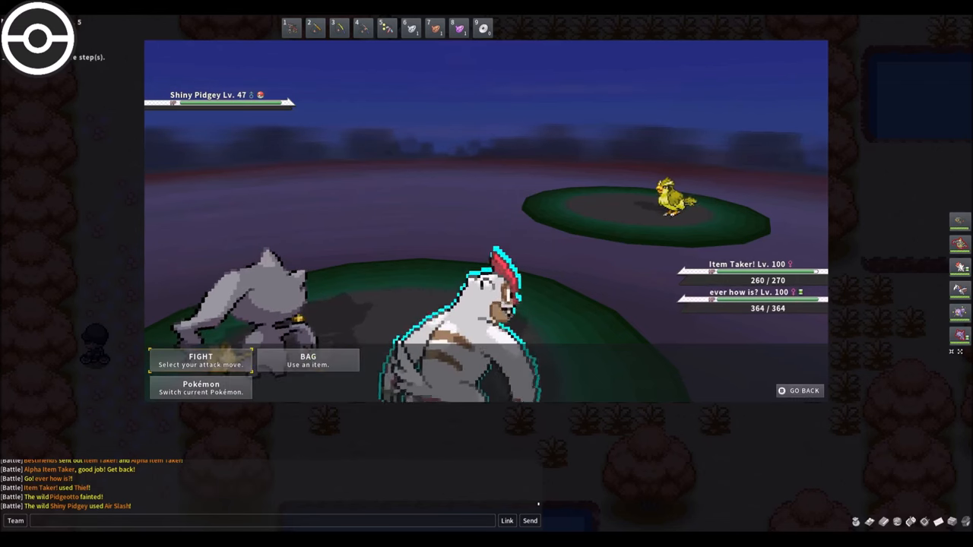
click(176, 355)
click(319, 359)
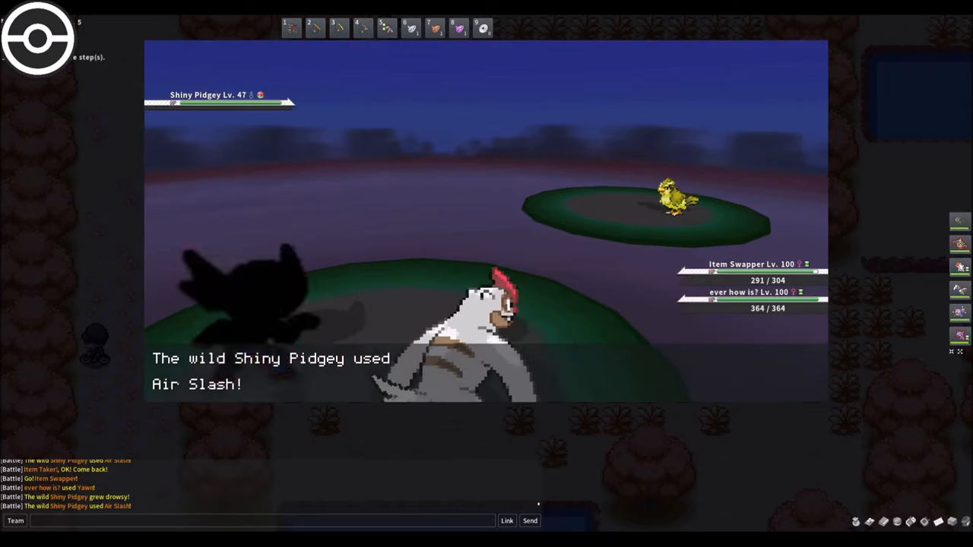
Step: Have Item Swapper use Trick to hand the Shiny Pidgey a Lagging Tail
key(Return)
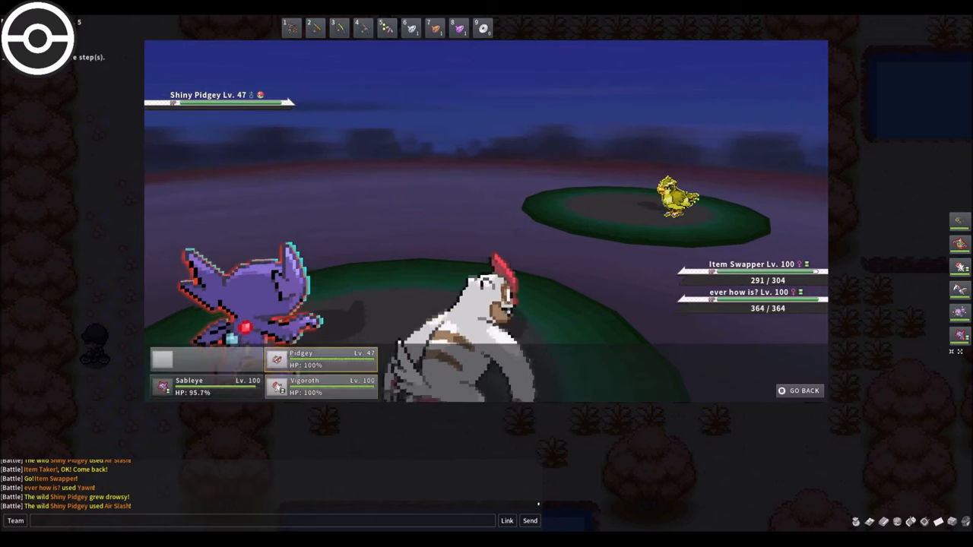
key(Return)
key(Return)
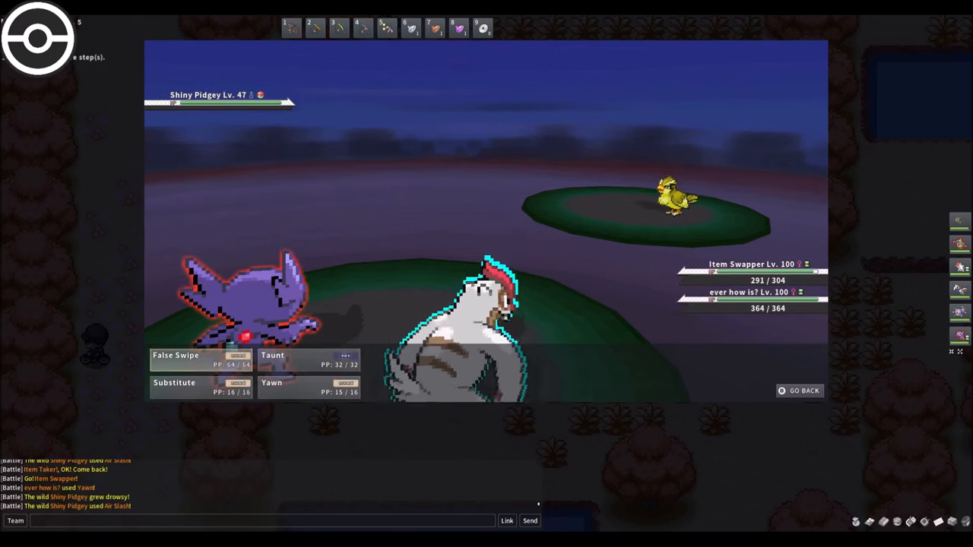
key(Return)
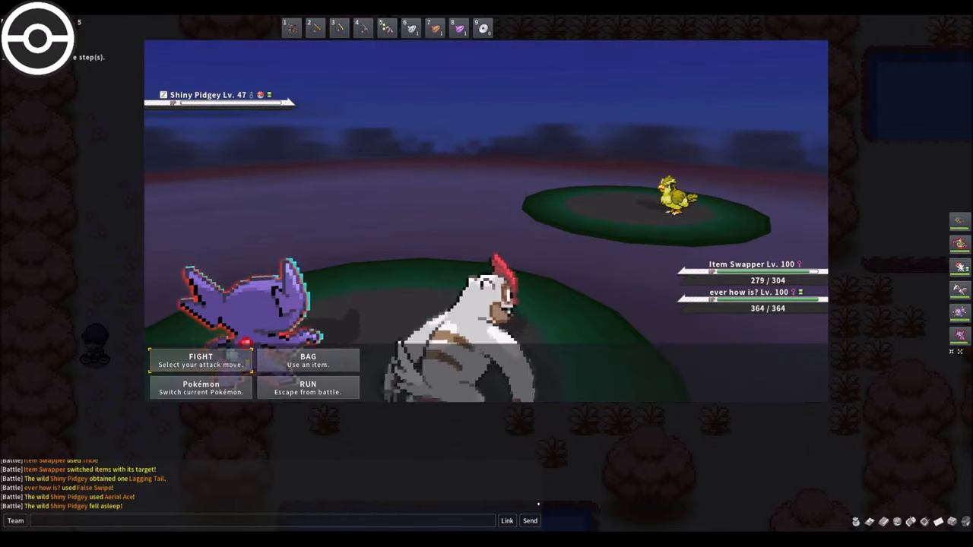
Step: Go to BAG and bring up the Poké Ball list
key(Right)
key(Return)
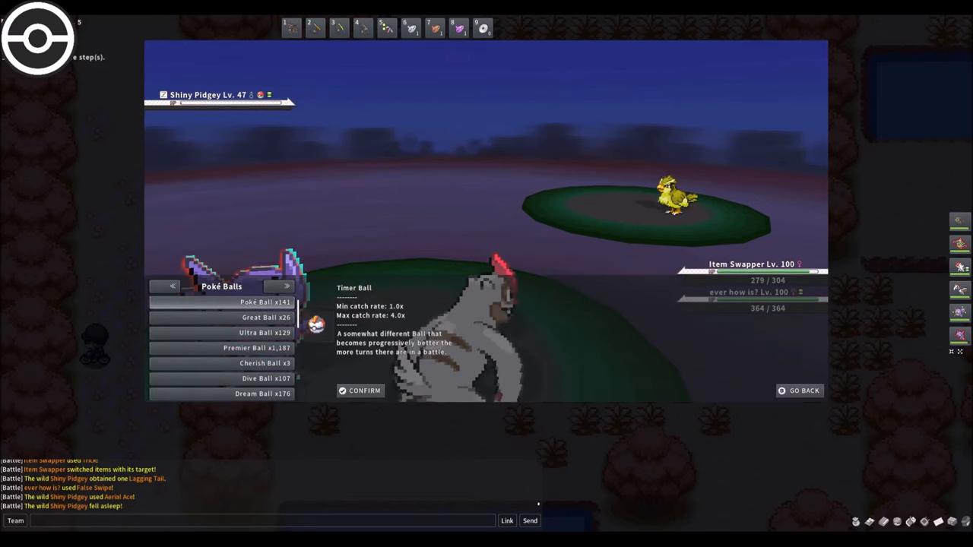
Step: Throw a regular Poké Ball at the sleeping Shiny Pidgey and catch it
key(Up)
key(Return)
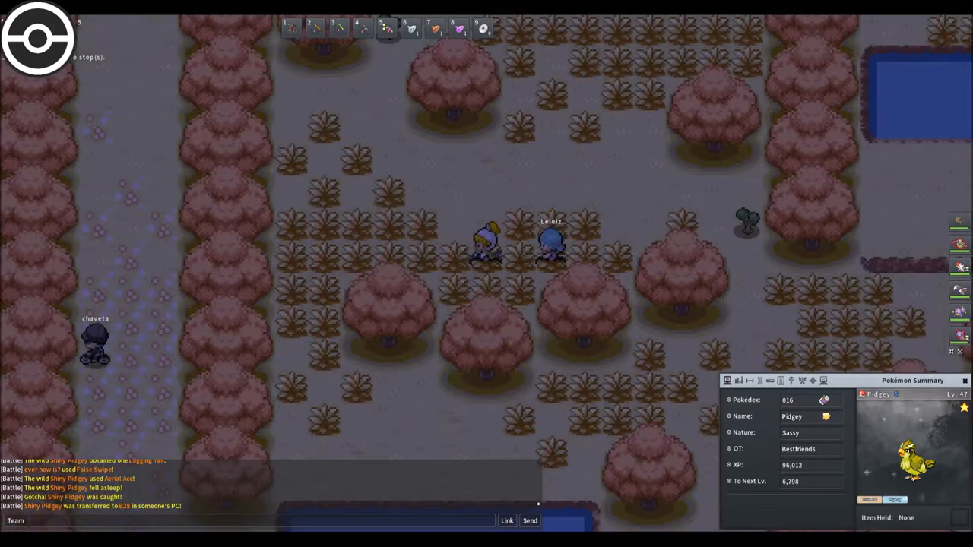
Step: Check the caught Pidgey's IVs, return to its info and move the summary up-left over the map
click(738, 380)
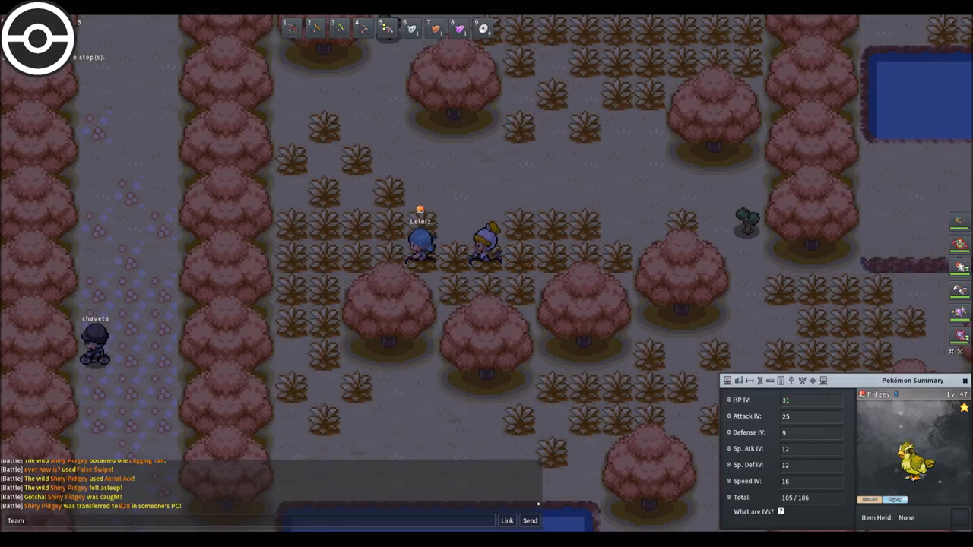
click(727, 380)
drag(836, 380, 738, 292)
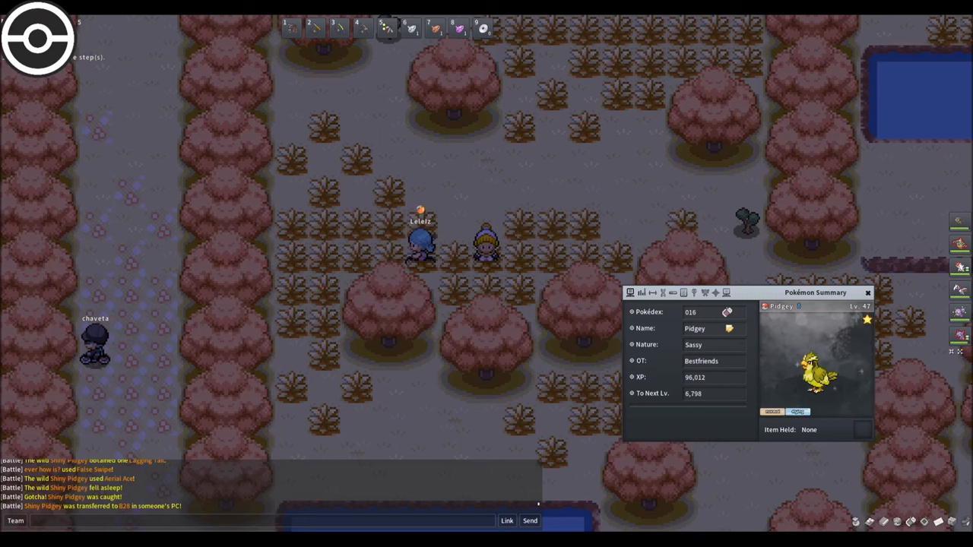
Step: Switch chat to the Normal channel, show the Pidgey's moves and Keen Eye ability, and start a goodbye message
click(15, 521)
click(30, 456)
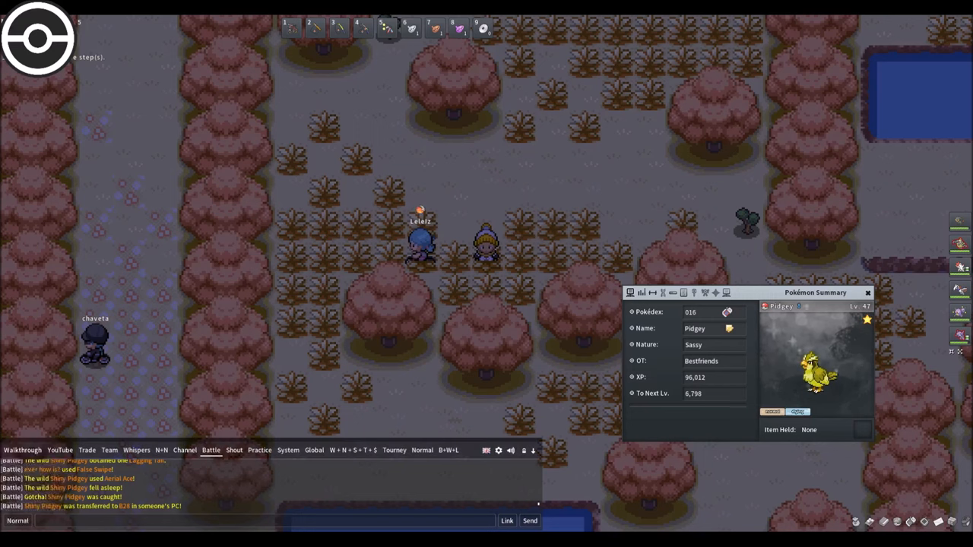
click(652, 293)
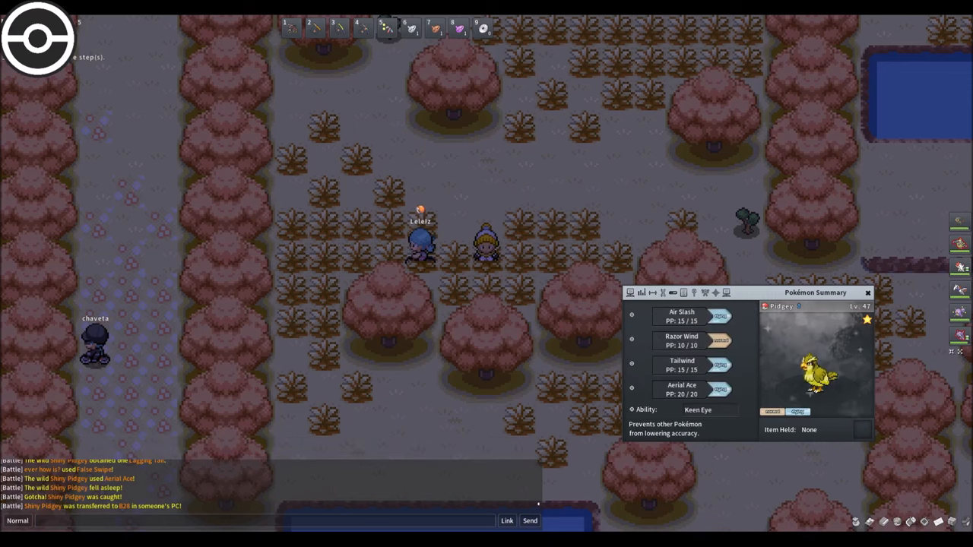
click(266, 520)
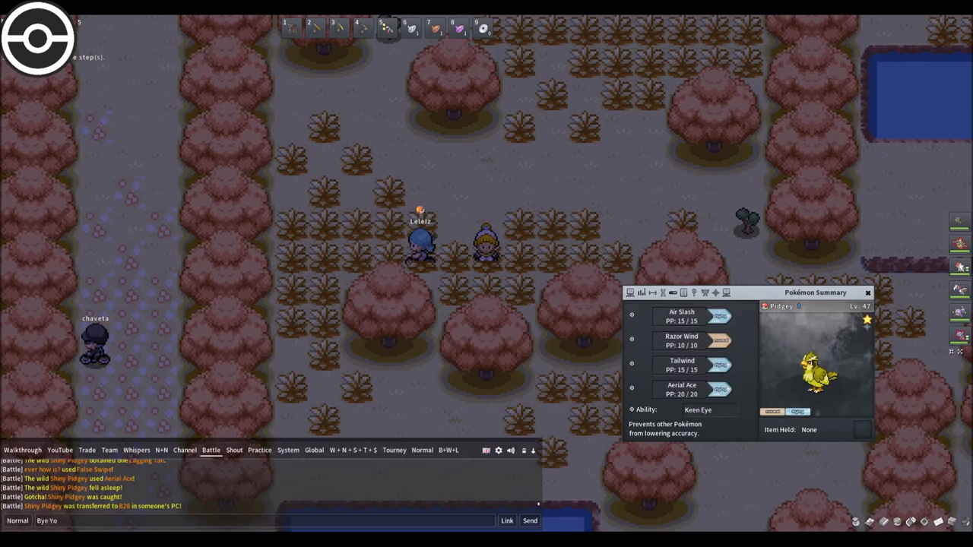